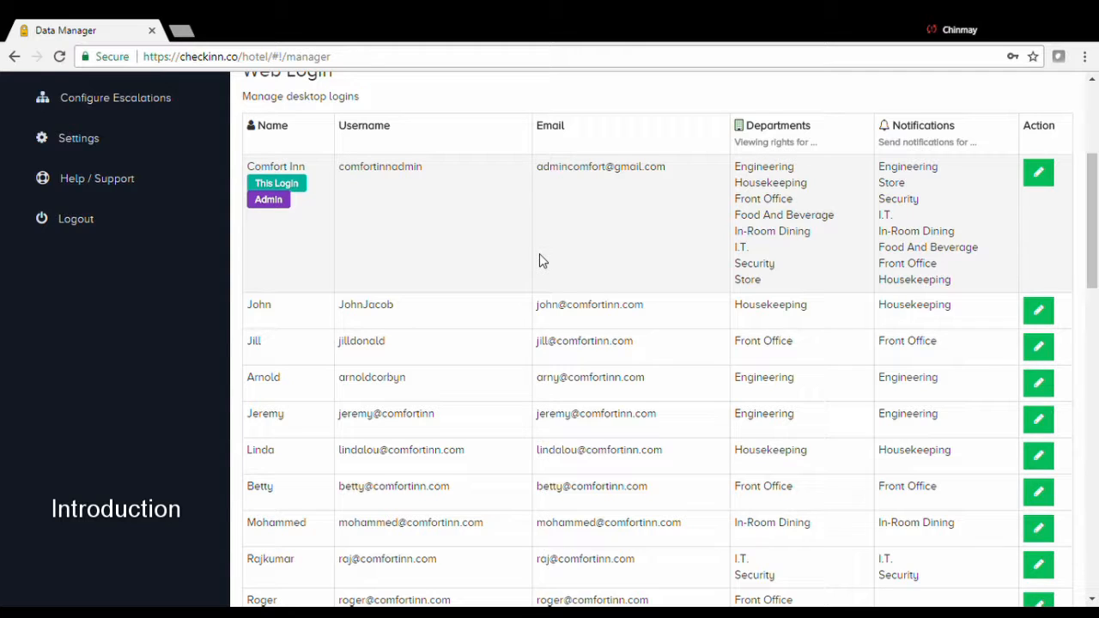
# Review the hotel's web login accounts with their departments and notification settings, down to the last account
pyautogui.scroll(-1, 540, 256)
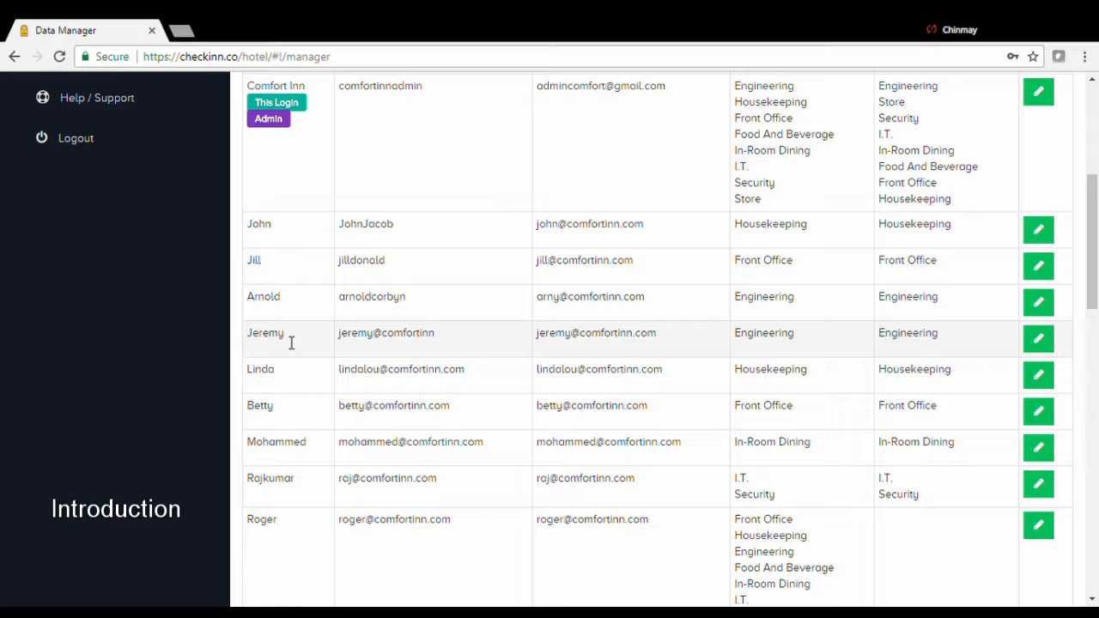
pyautogui.scroll(-2, 329, 327)
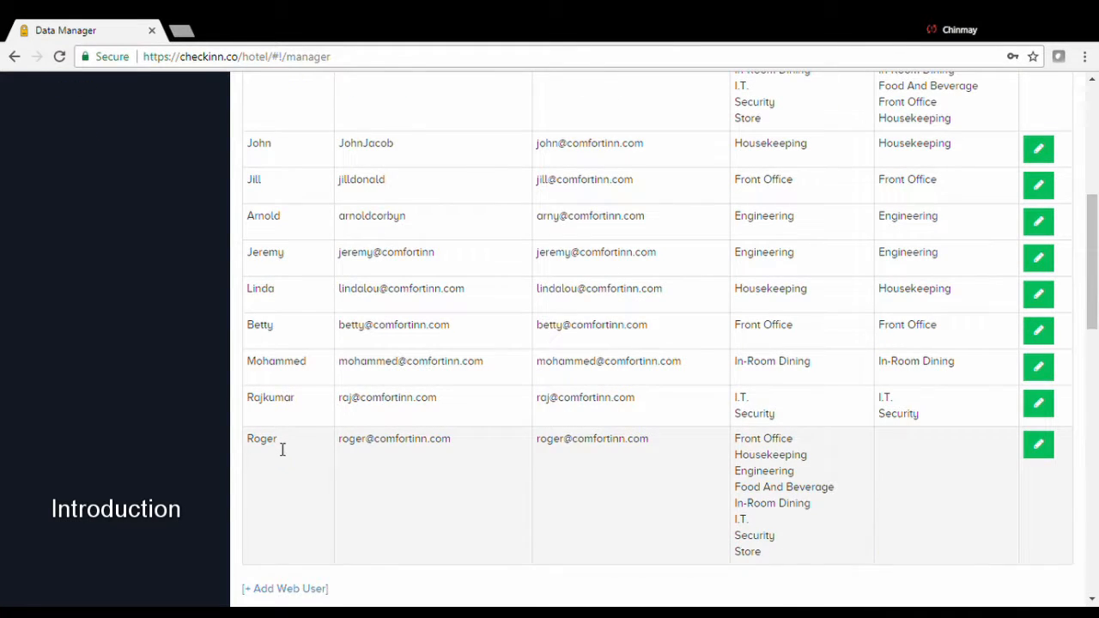
pyautogui.moveTo(282, 449); pyautogui.dragTo(249, 458)
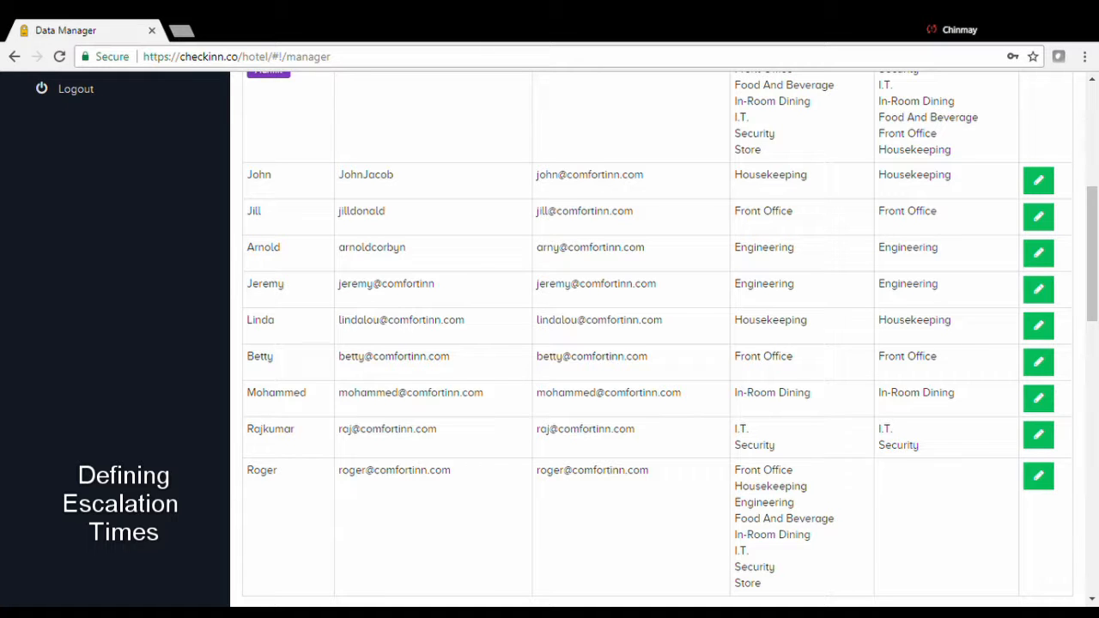
# Examine the pending and parked escalation times of the Engineering desk's items, especially the Air Conditioning Problem item
pyautogui.moveTo(1095, 204); pyautogui.dragTo(1097, 433)
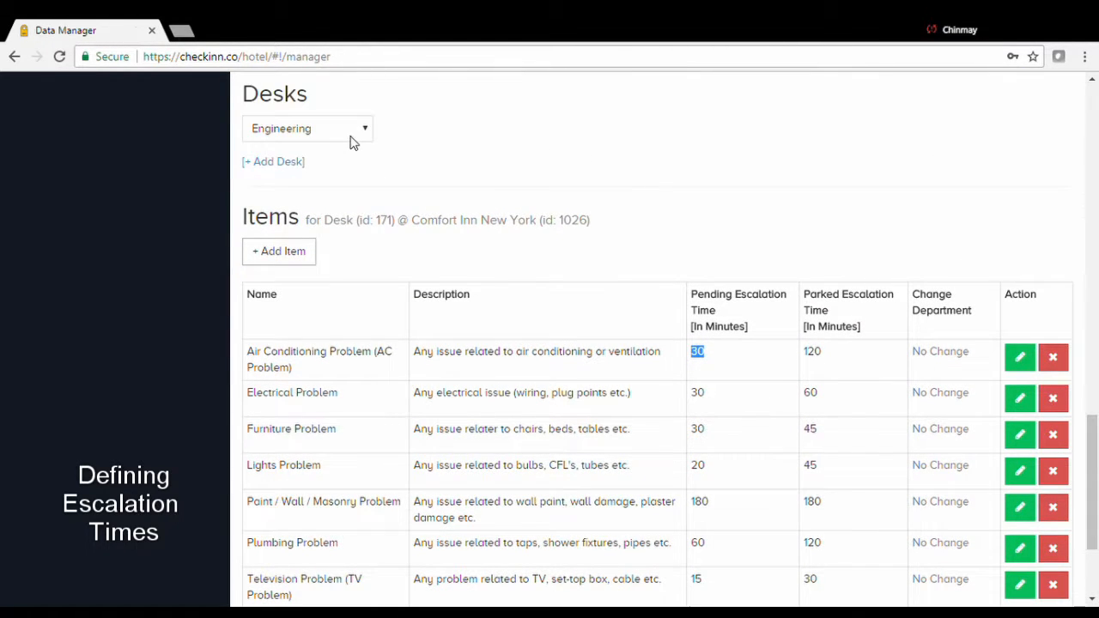
pyautogui.moveTo(1097, 468); pyautogui.dragTo(1097, 497)
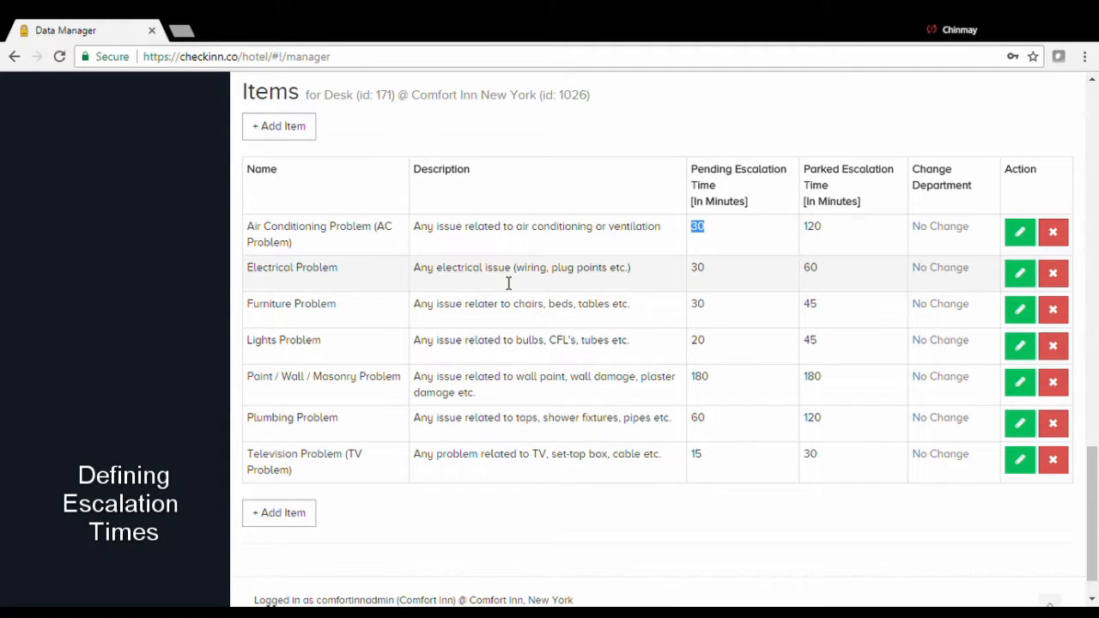
pyautogui.click(339, 250)
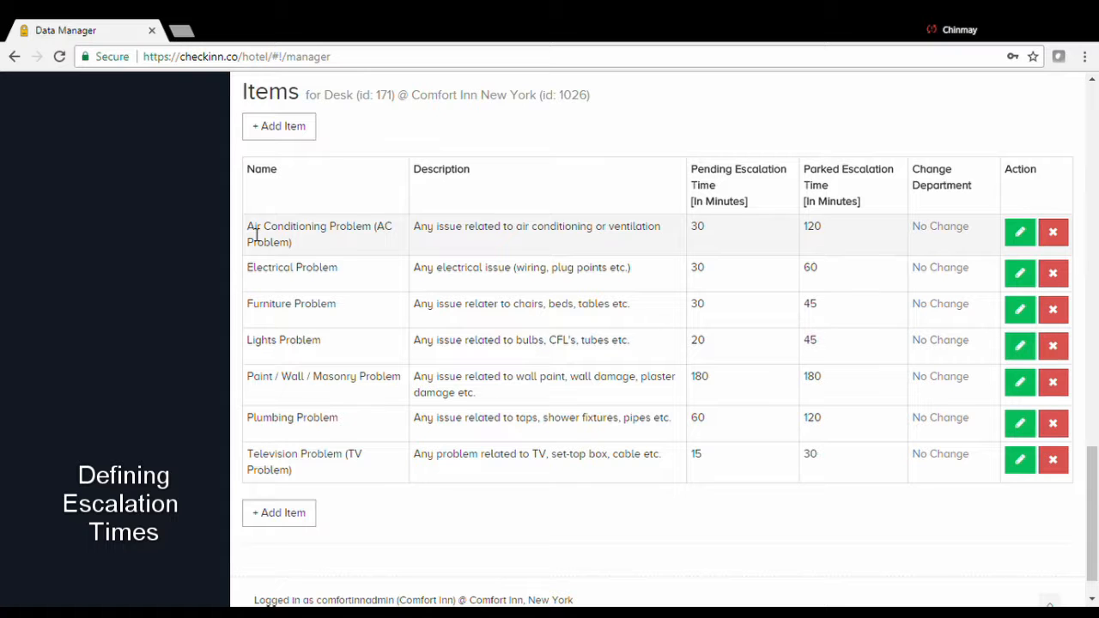
pyautogui.moveTo(247, 233); pyautogui.dragTo(384, 247)
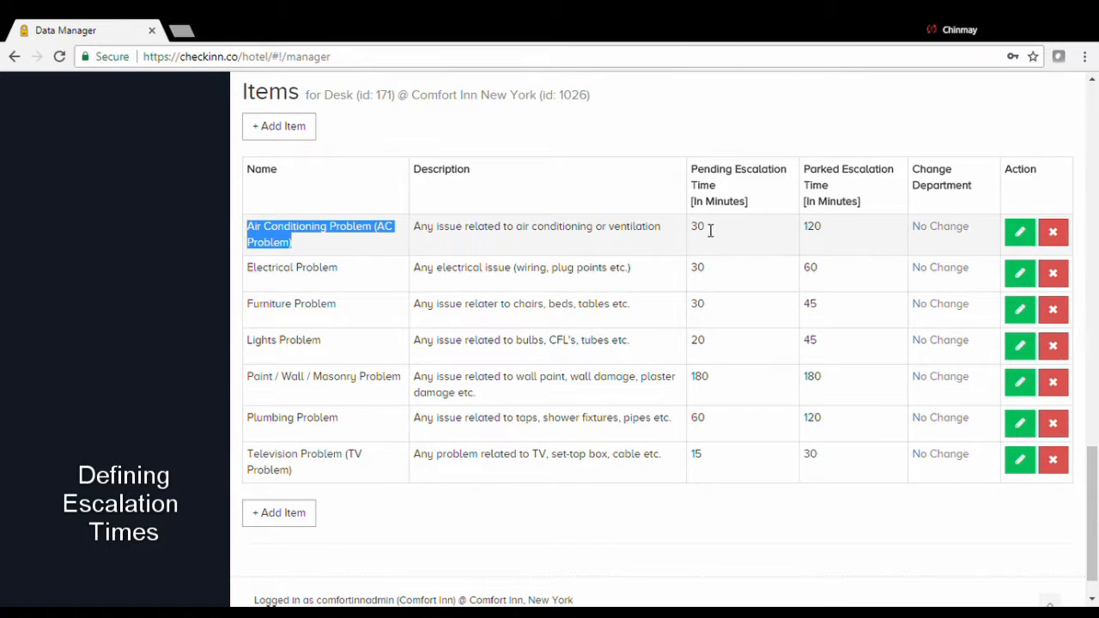
pyautogui.moveTo(710, 236); pyautogui.dragTo(703, 233)
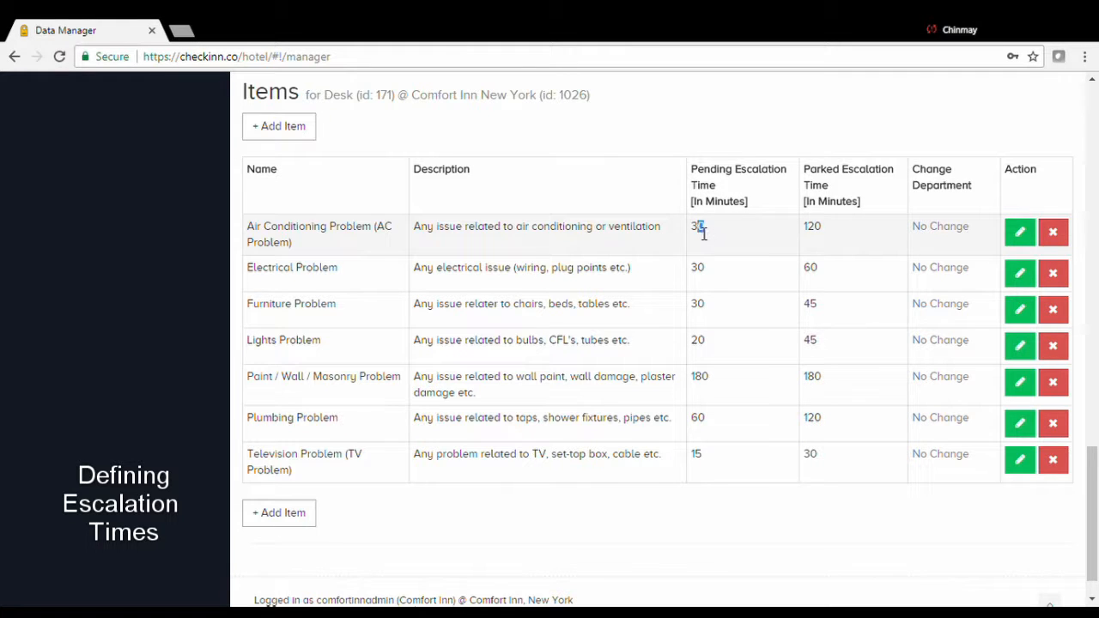
pyautogui.click(744, 247)
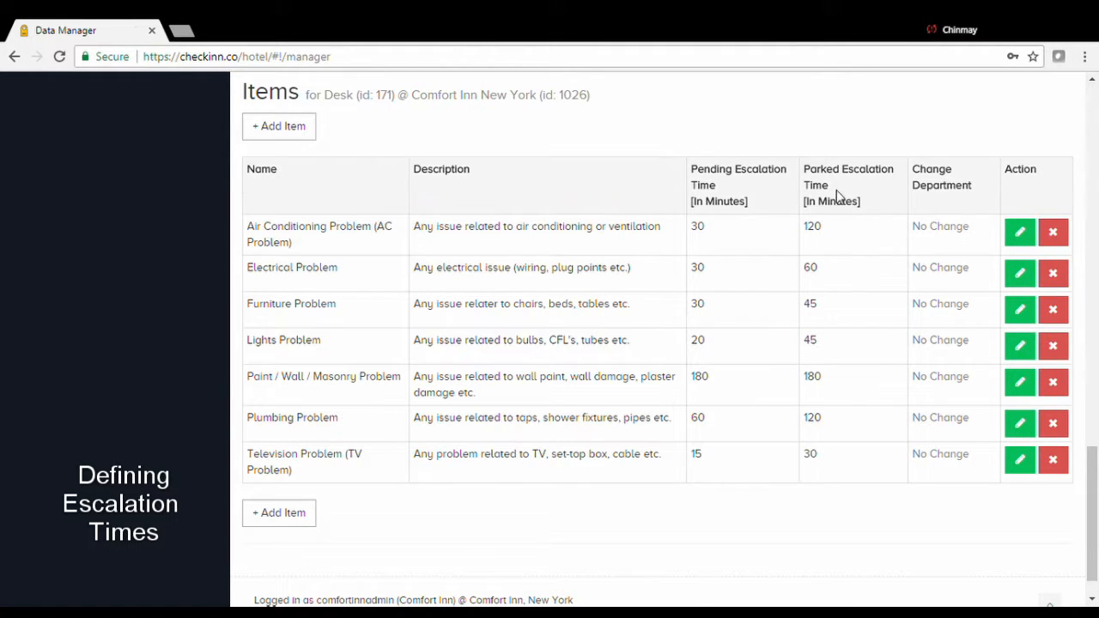
pyautogui.doubleClick(814, 229)
# Open the Air Conditioning Problem item for editing, check its pending and parked escalation time fields, and save the item
pyautogui.click(1026, 241)
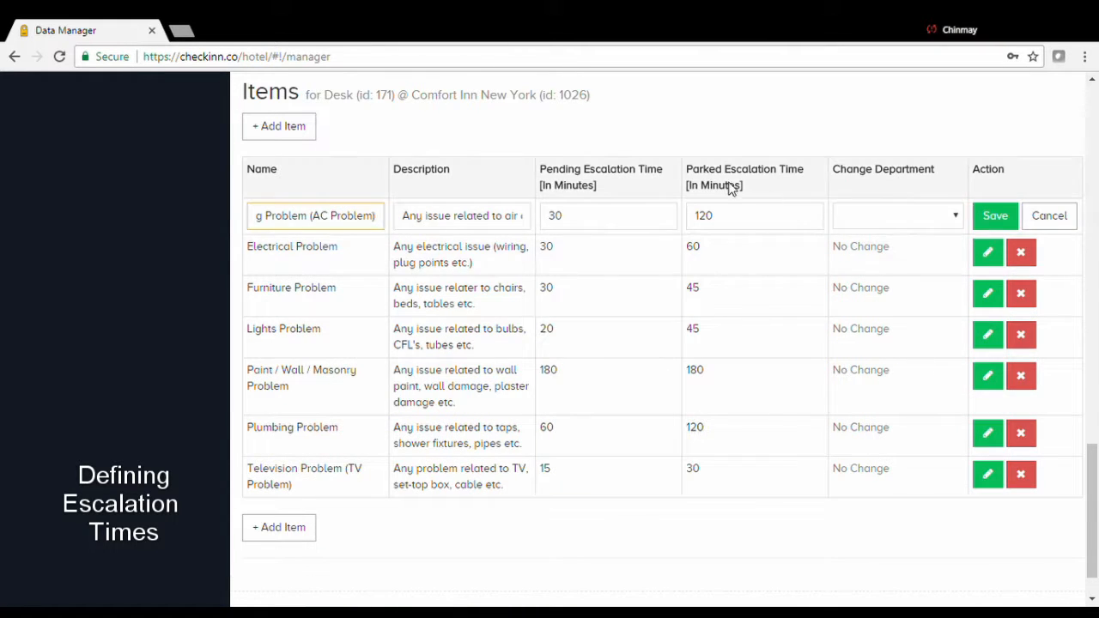
pyautogui.click(621, 218)
pyautogui.click(747, 220)
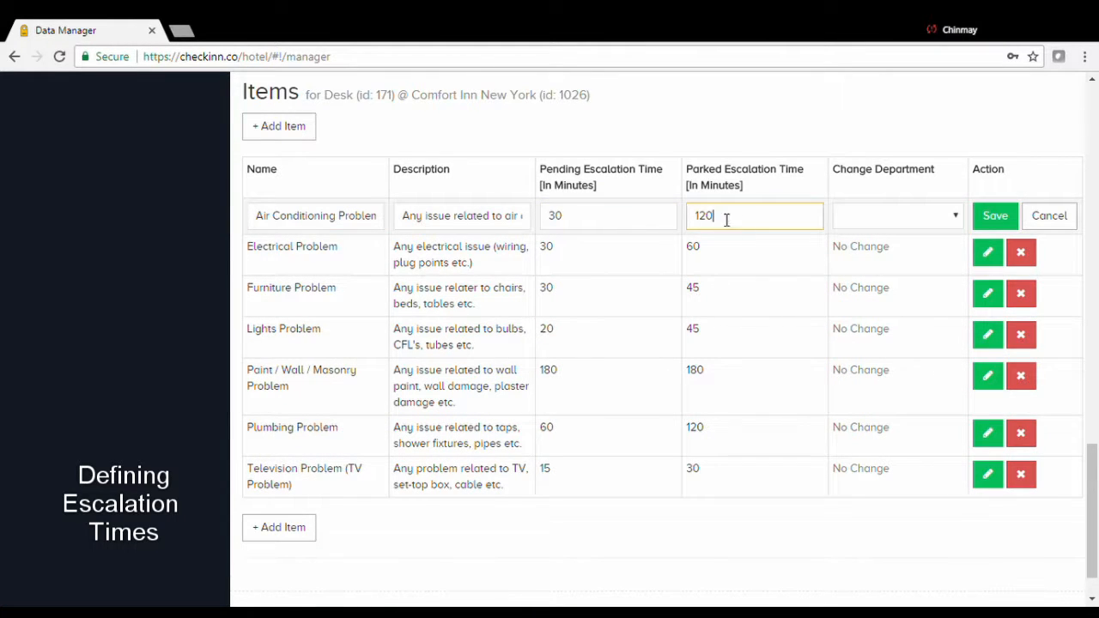
pyautogui.click(630, 226)
pyautogui.click(995, 217)
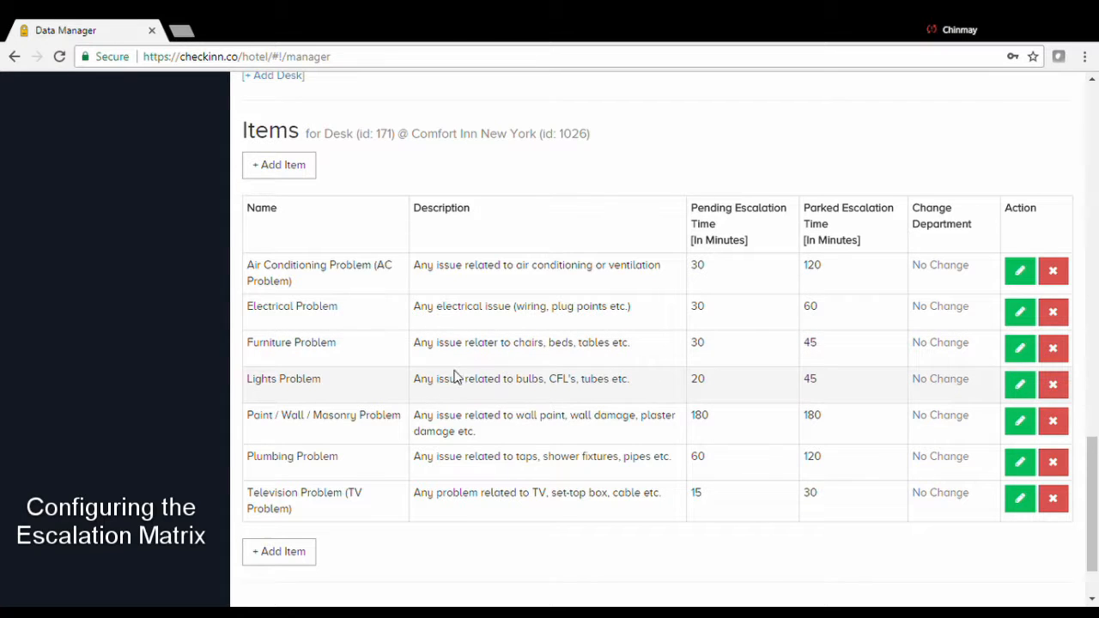
# Open the escalations configuration and choose the Engineering desk
pyautogui.scroll(15, 408, 378)
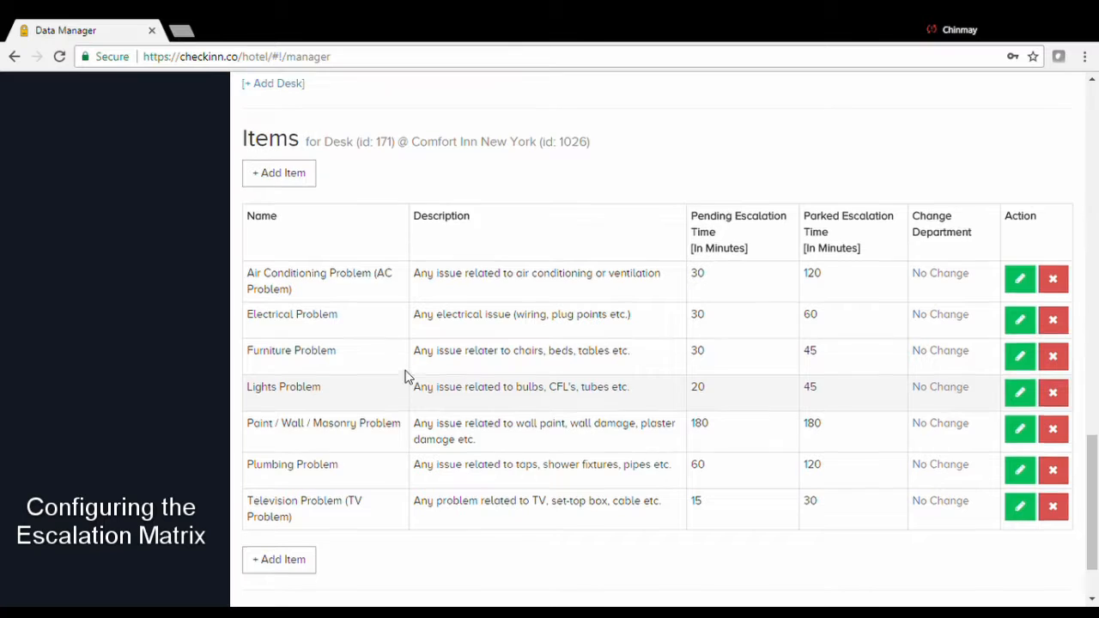
pyautogui.scroll(5, 425, 378)
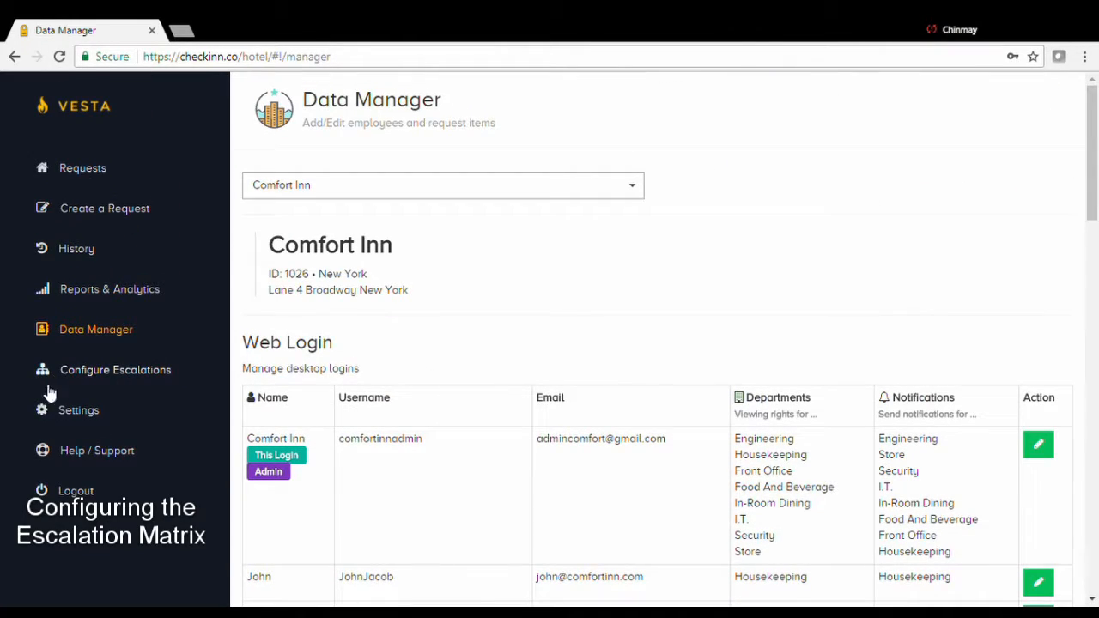
pyautogui.click(137, 375)
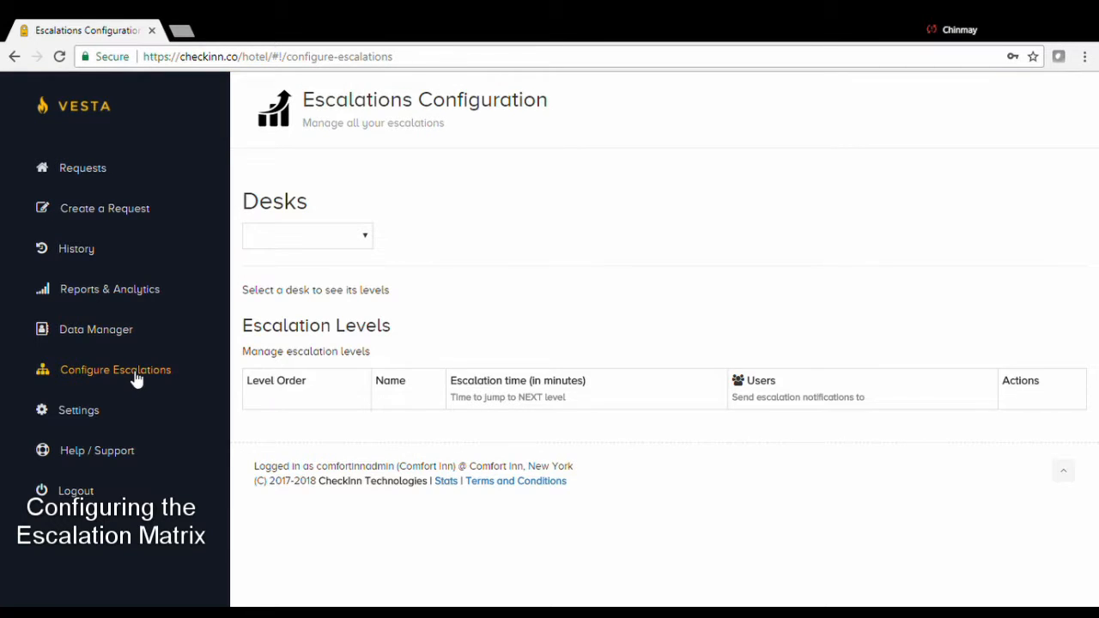
pyautogui.click(364, 244)
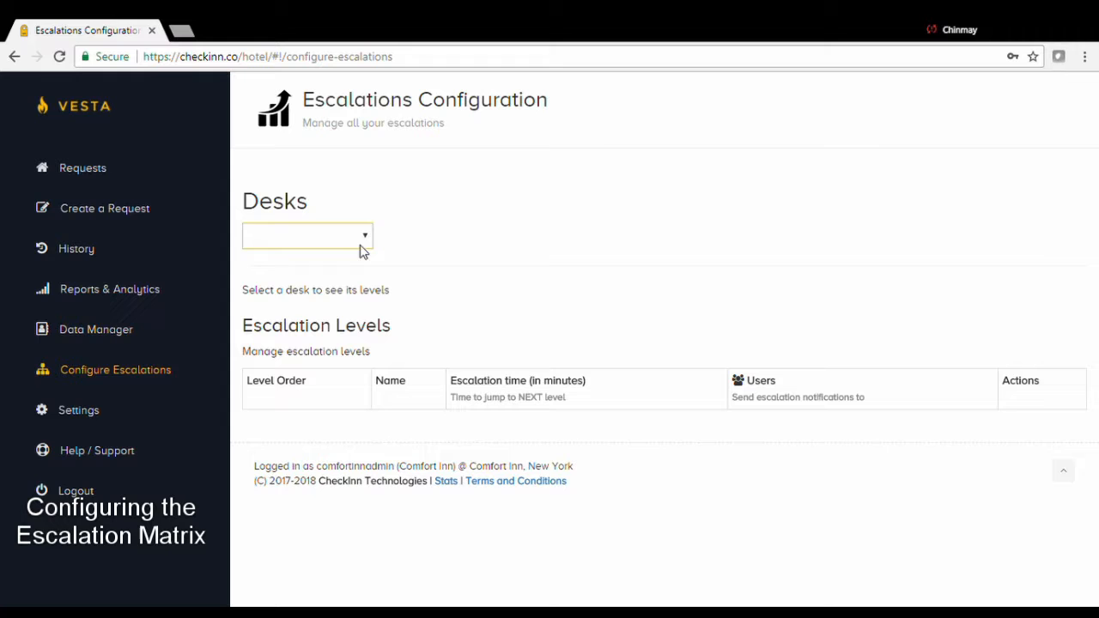
pyautogui.click(310, 299)
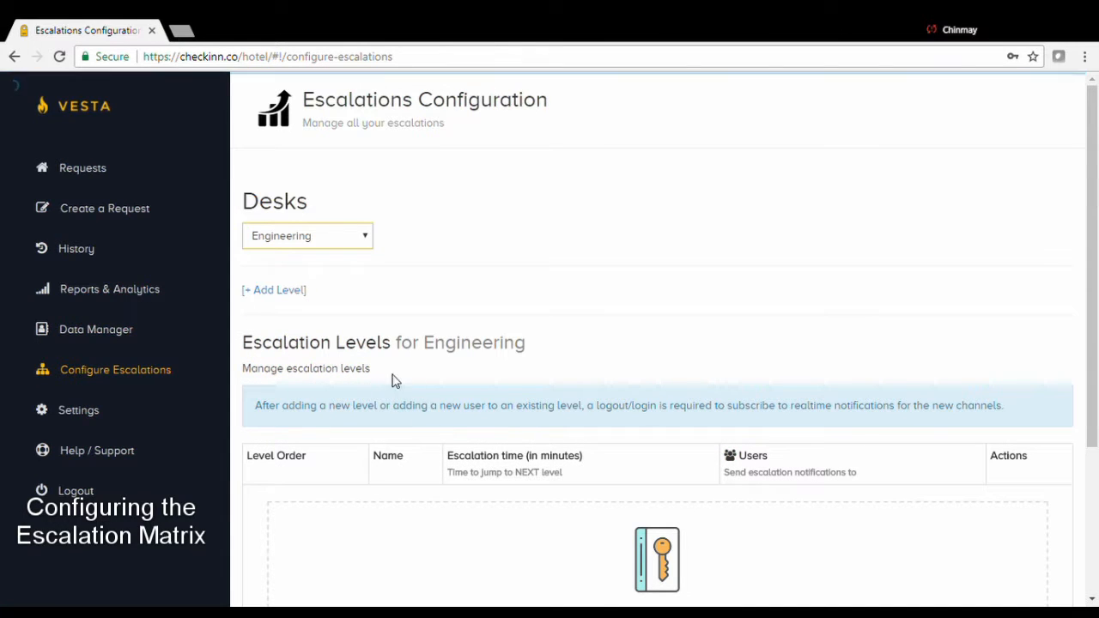
# Add an Engineering escalation level named "Engineering Manager" with 5 minutes to jump to the next level
pyautogui.scroll(-1, 373, 314)
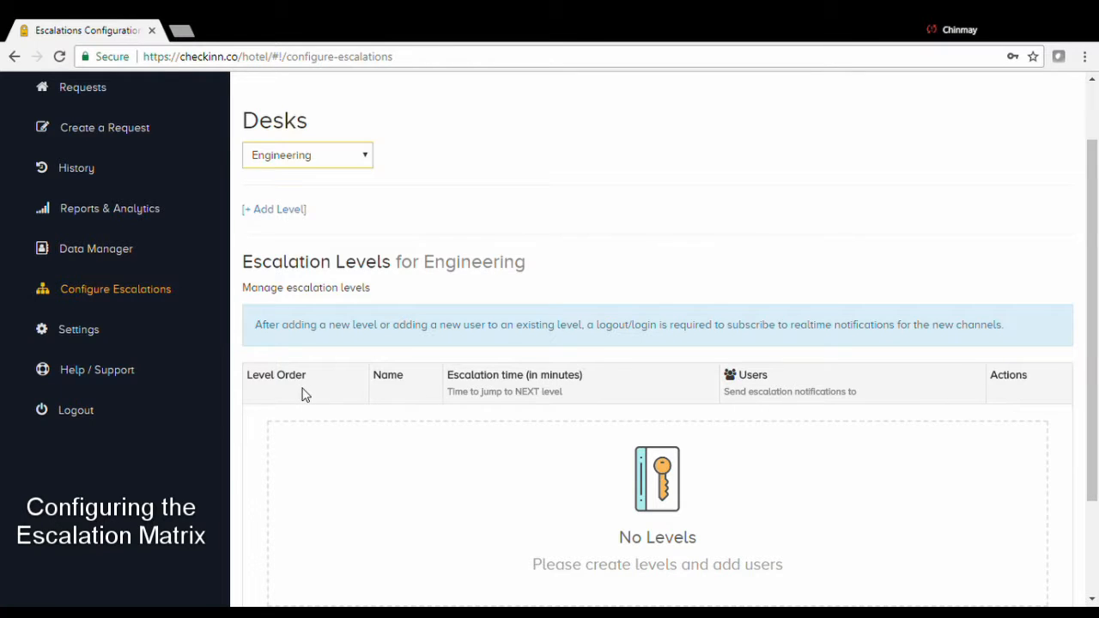
pyautogui.click(277, 210)
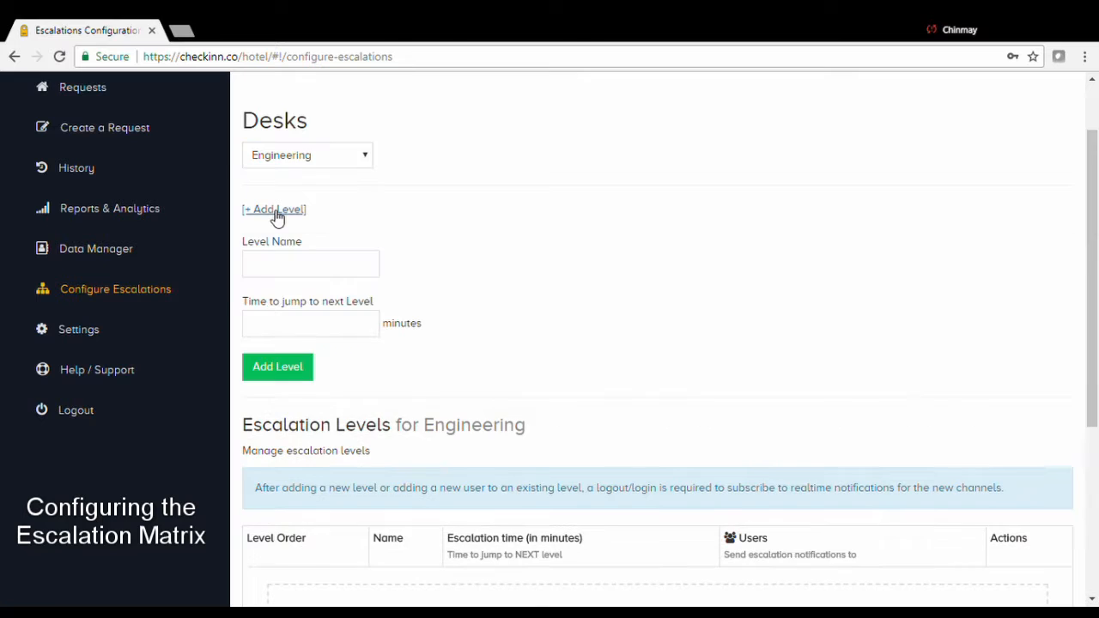
pyautogui.click(278, 273)
pyautogui.write('Engineering Manager')
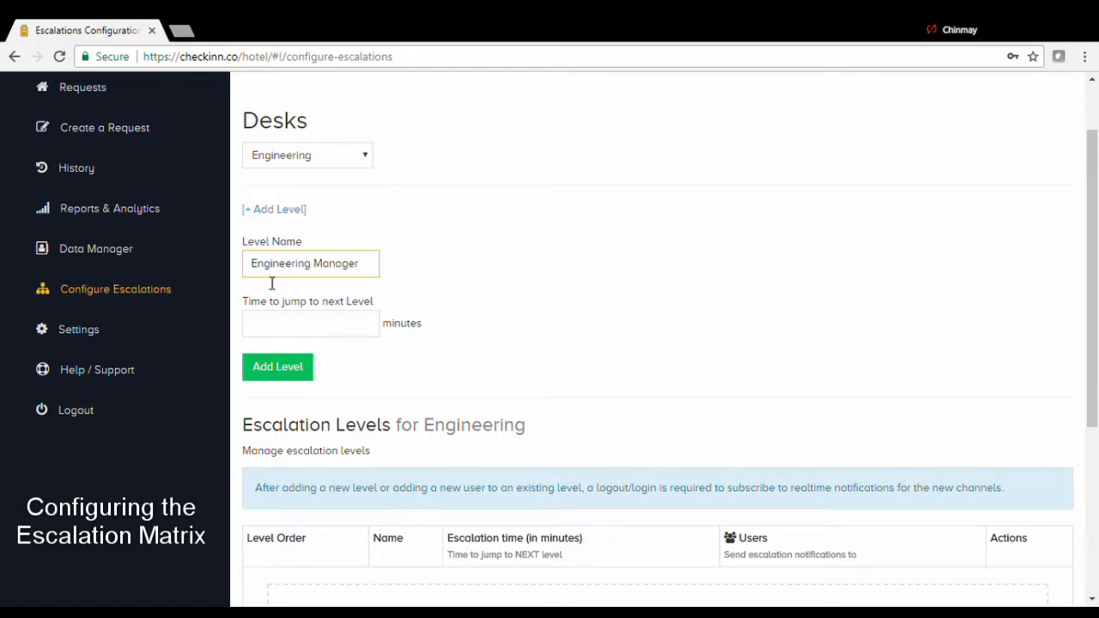
pyautogui.moveTo(248, 301); pyautogui.dragTo(373, 301)
pyautogui.click(277, 328)
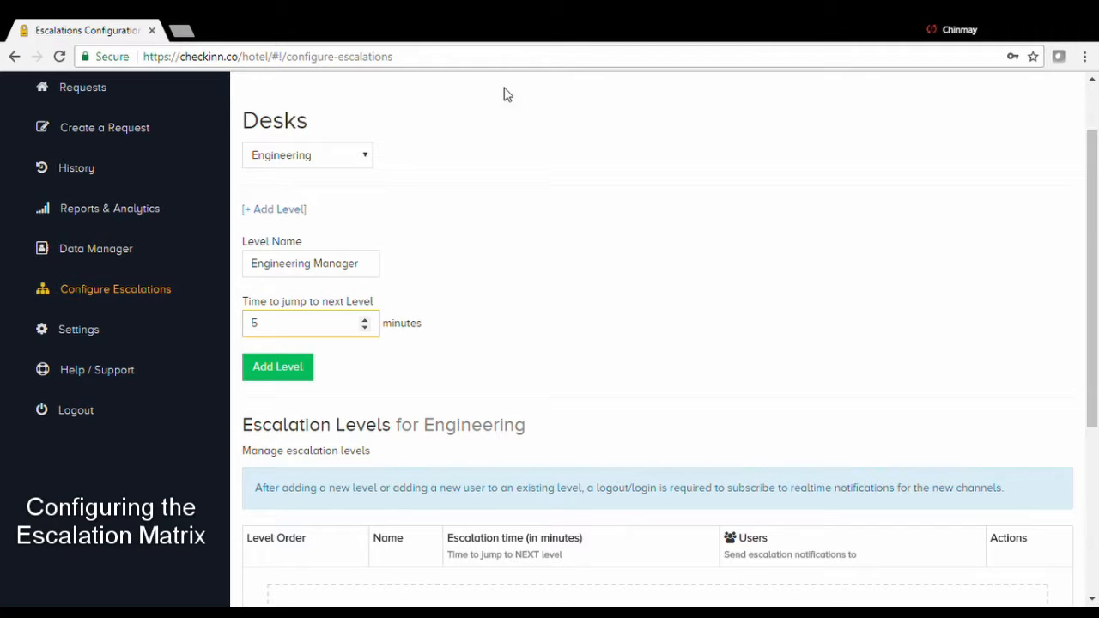
pyautogui.click(292, 369)
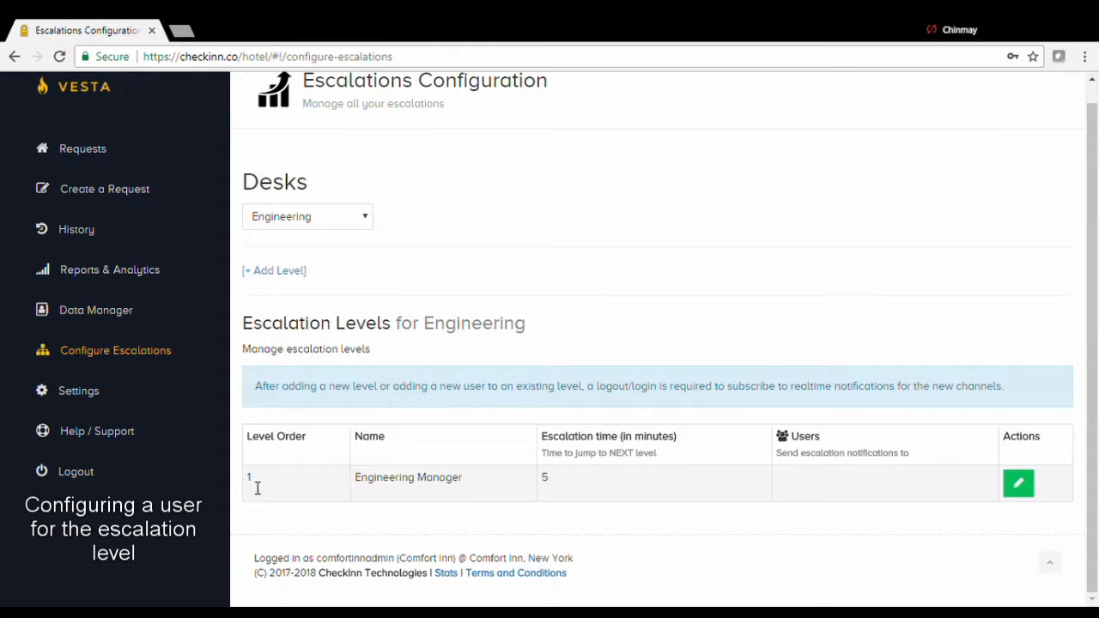
# Assign the fifth listed user to receive the Engineering Manager level's escalation notifications and save the level
pyautogui.moveTo(257, 487); pyautogui.dragTo(505, 495)
pyautogui.click(506, 488)
pyautogui.click(1019, 485)
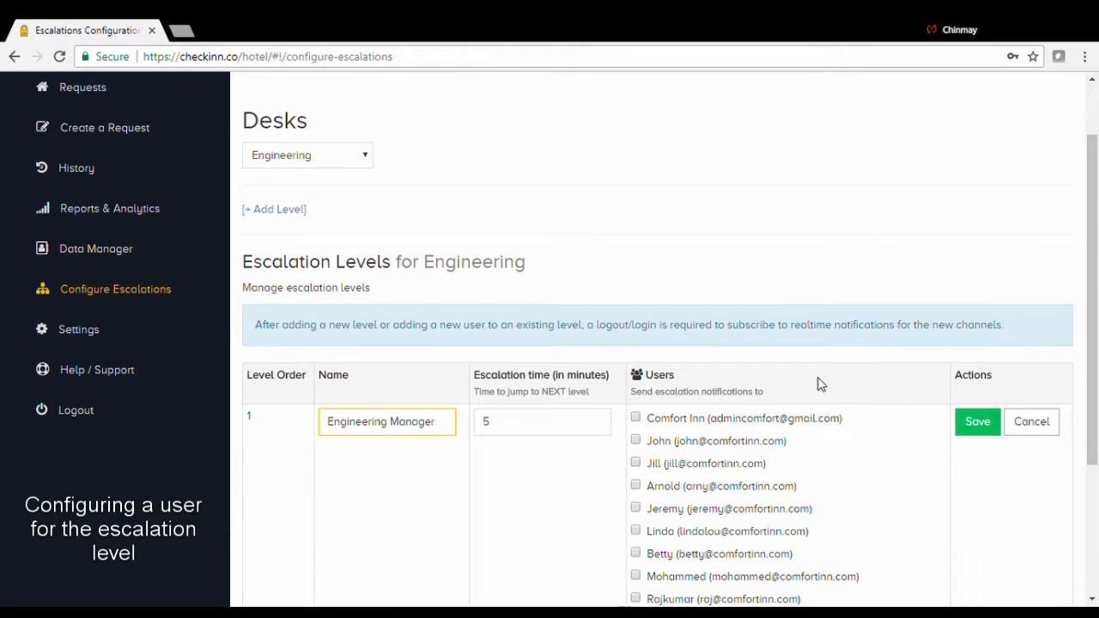
pyautogui.scroll(-3, 817, 380)
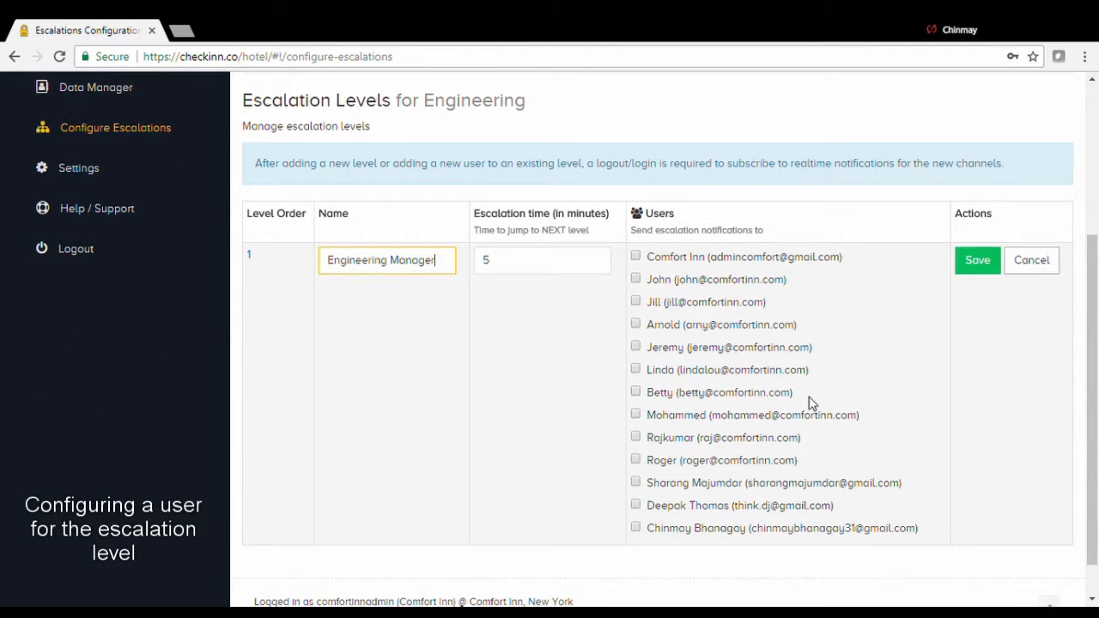
pyautogui.click(637, 348)
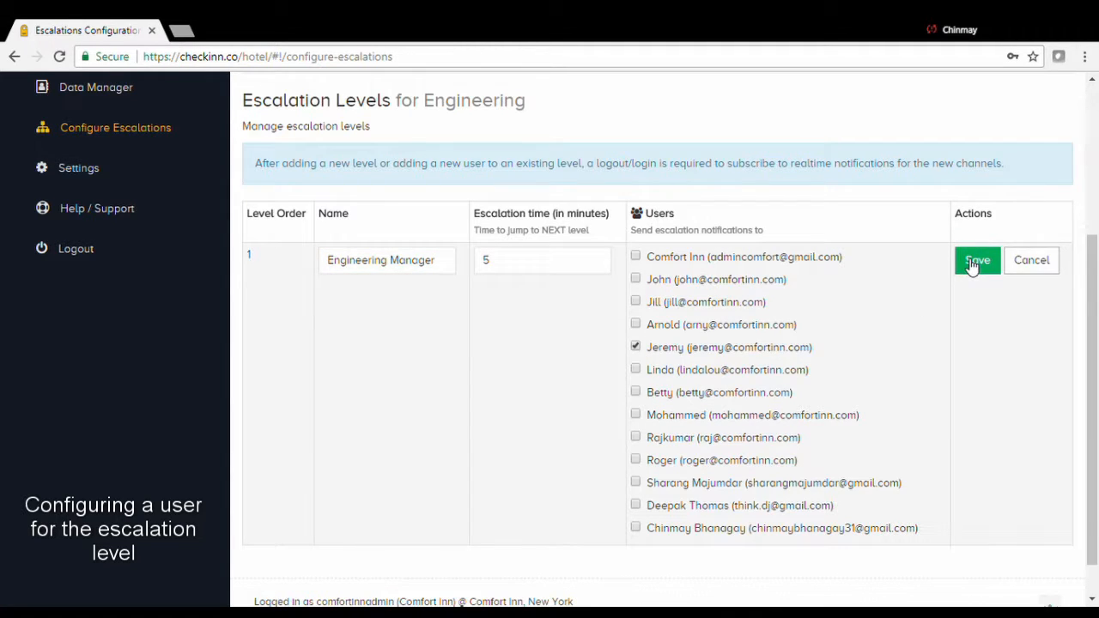
pyautogui.click(973, 265)
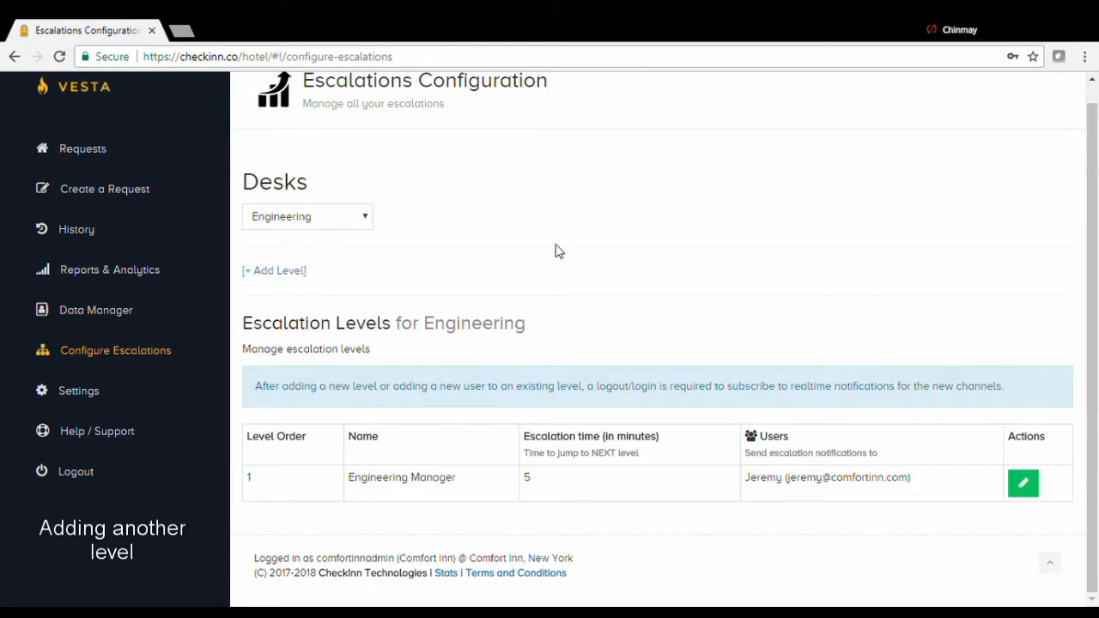
# Add a second Engineering escalation level named "General Manager" with 5 minutes to jump to the next level
pyautogui.click(293, 272)
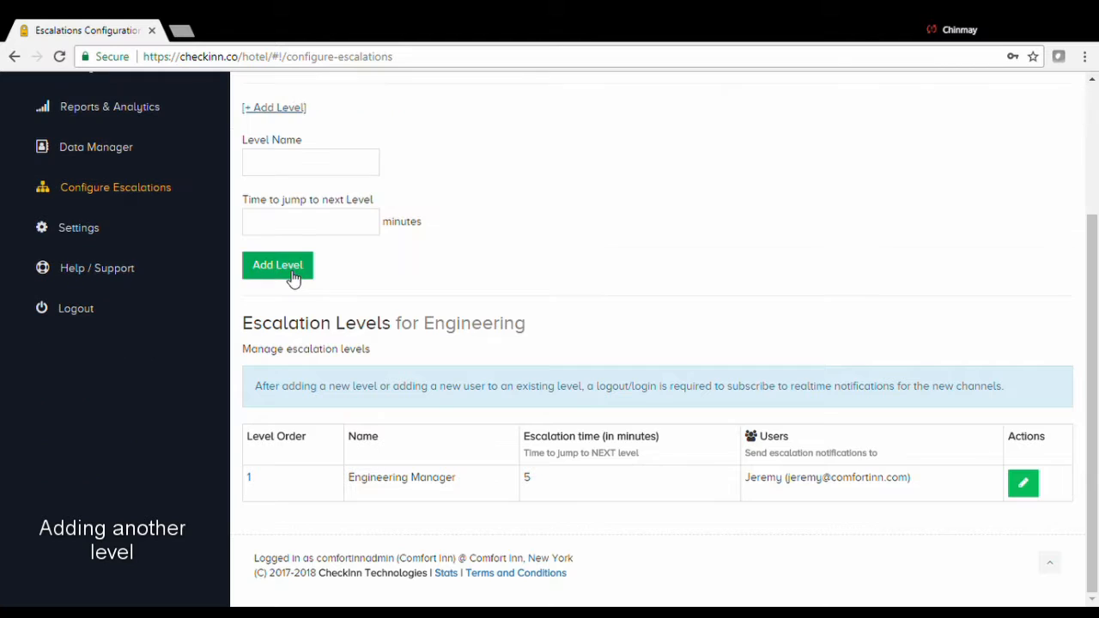
pyautogui.click(307, 172)
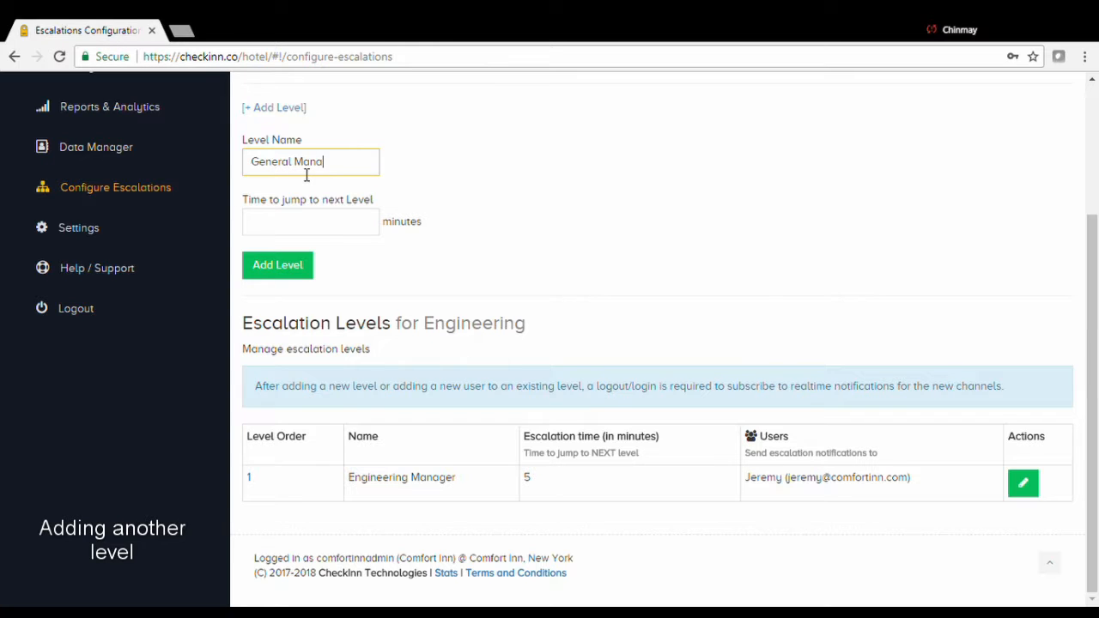
pyautogui.click(312, 223)
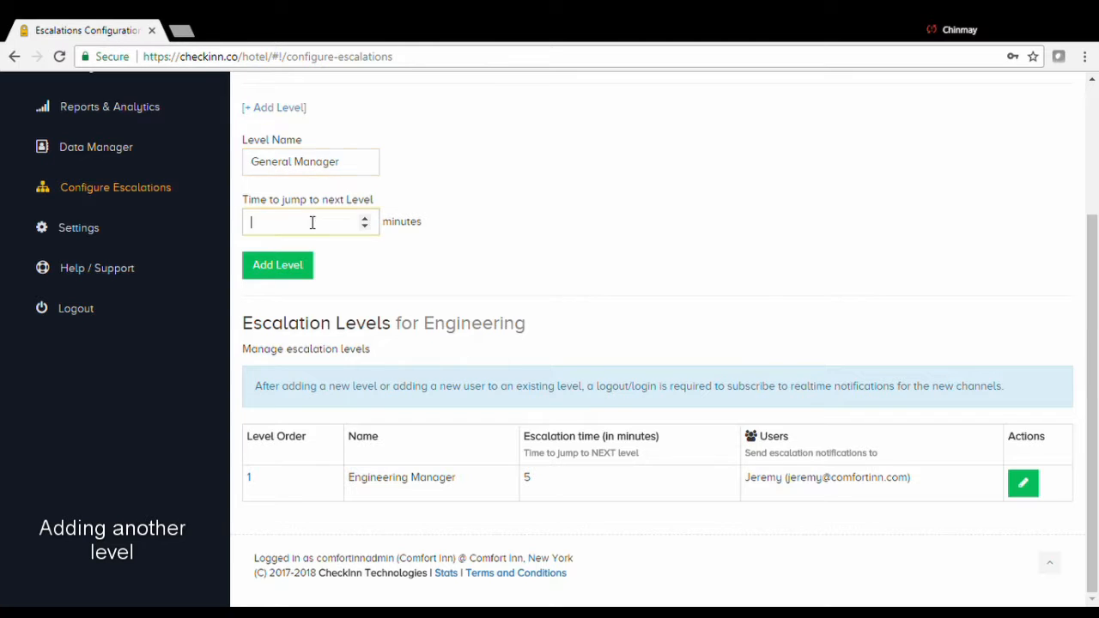
pyautogui.write('5')
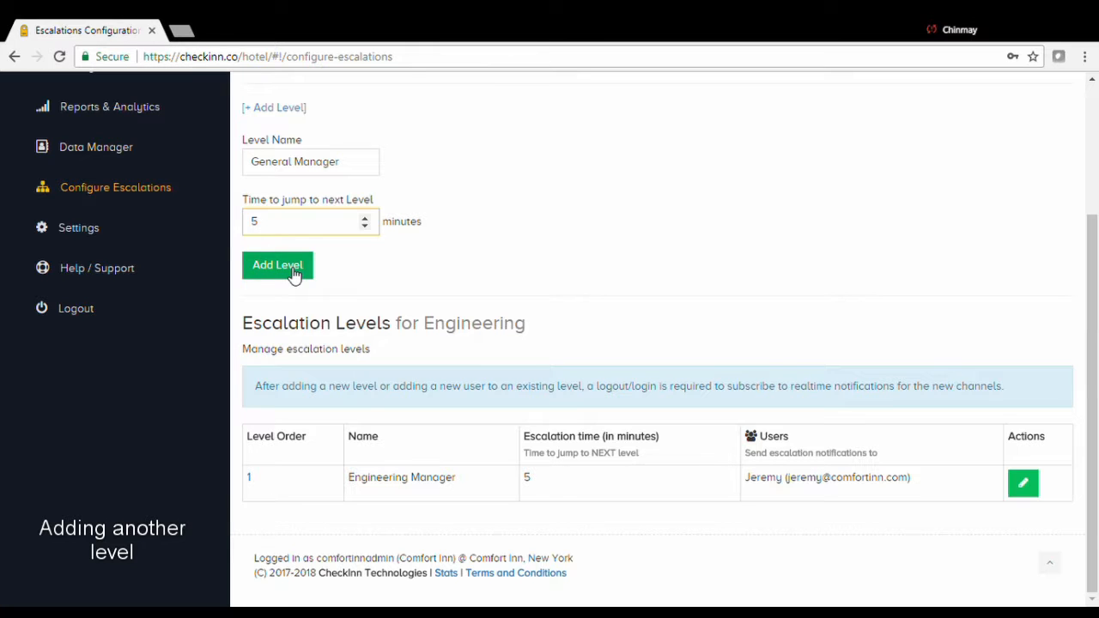
pyautogui.click(296, 275)
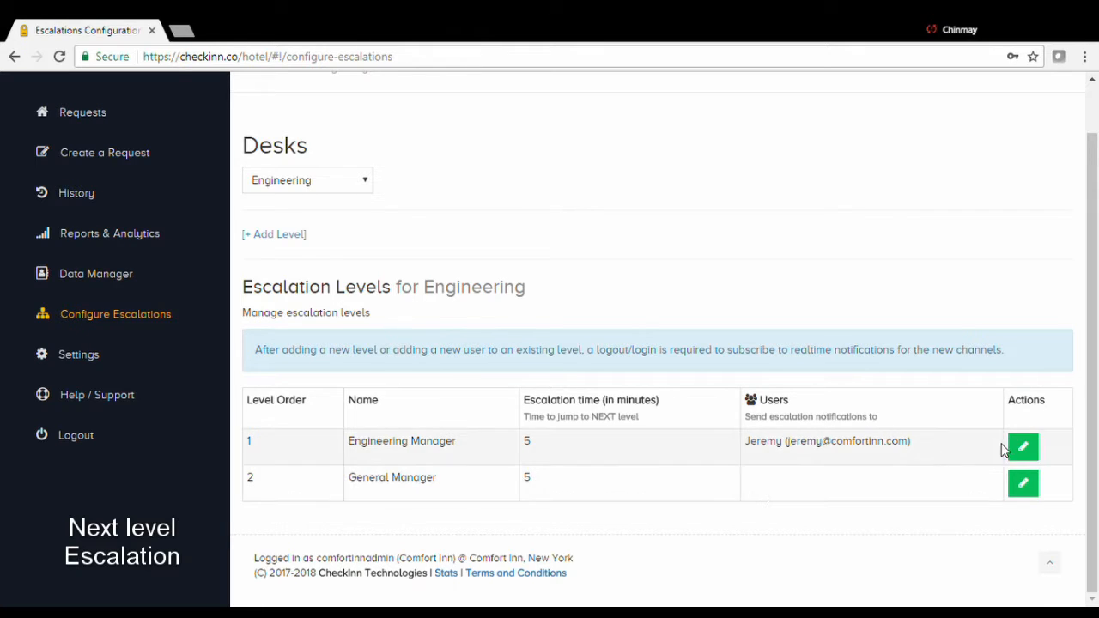
# Assign the tenth listed user to receive the General Manager level's escalation notifications and save the level
pyautogui.click(1034, 491)
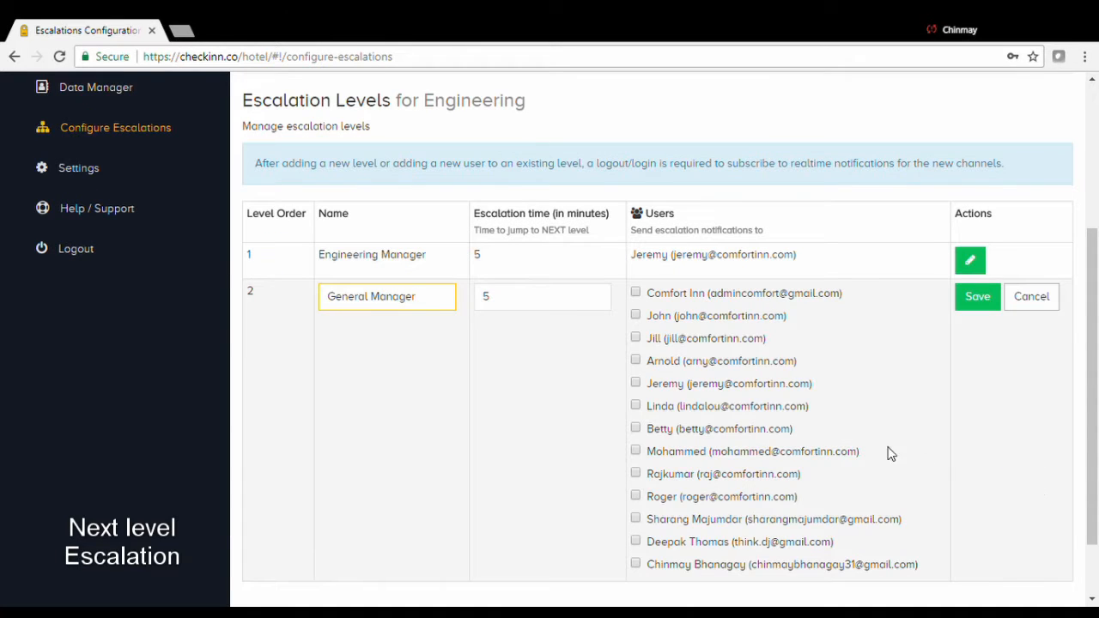
pyautogui.scroll(-2, 657, 344)
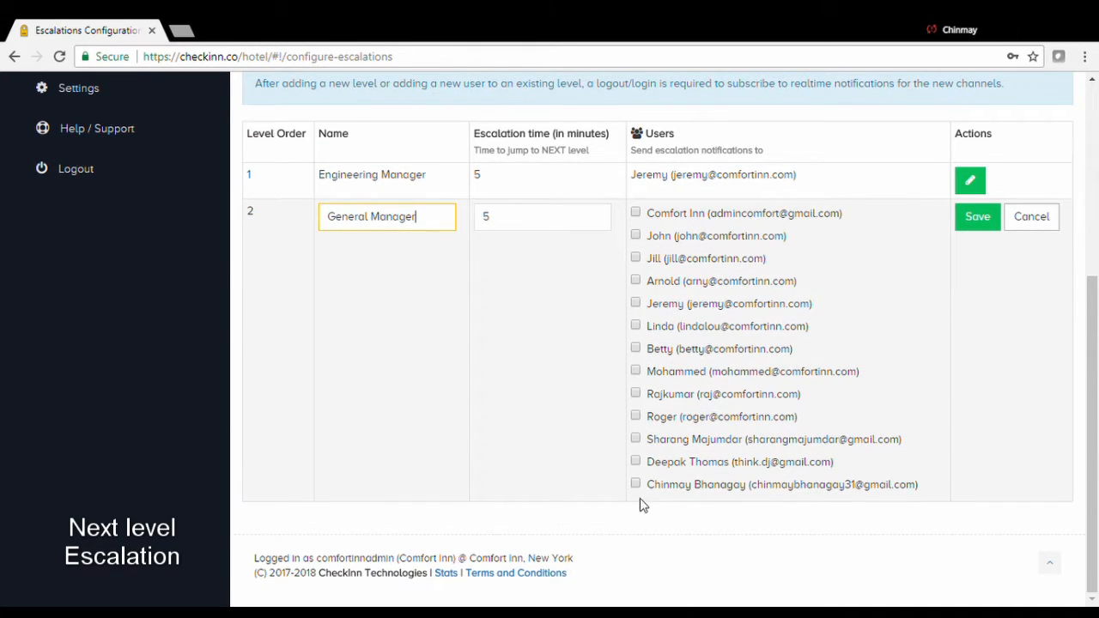
pyautogui.click(637, 417)
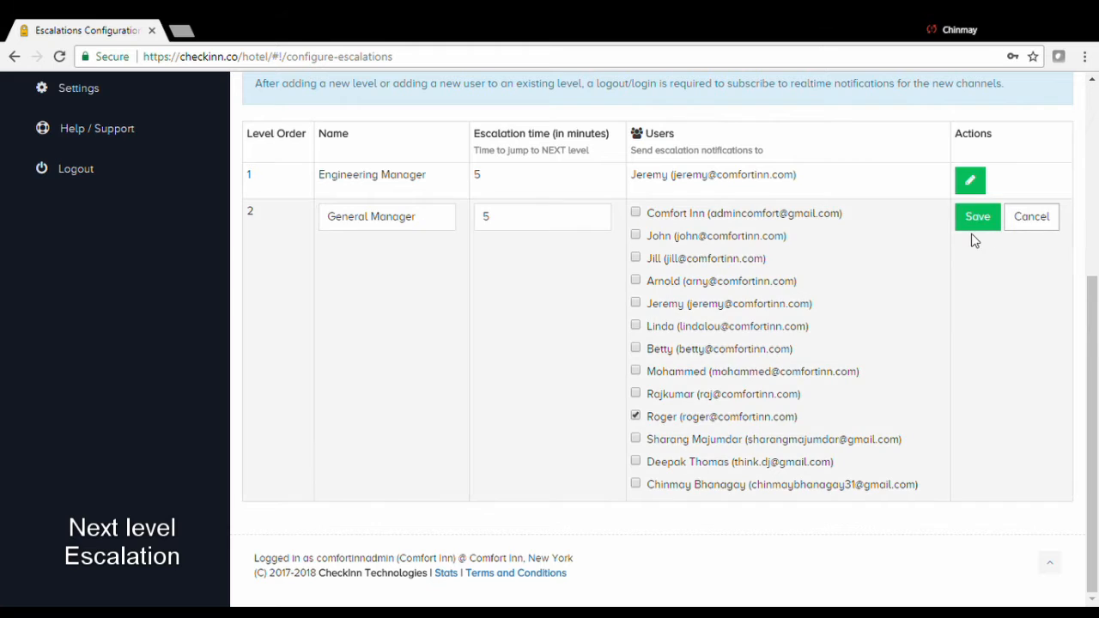
pyautogui.click(976, 225)
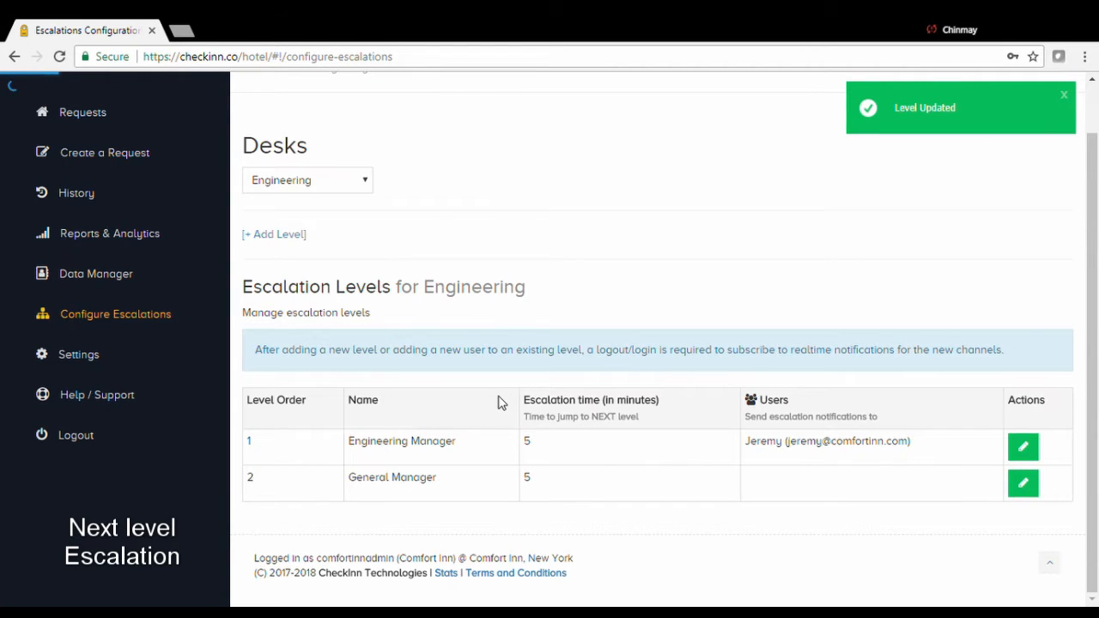